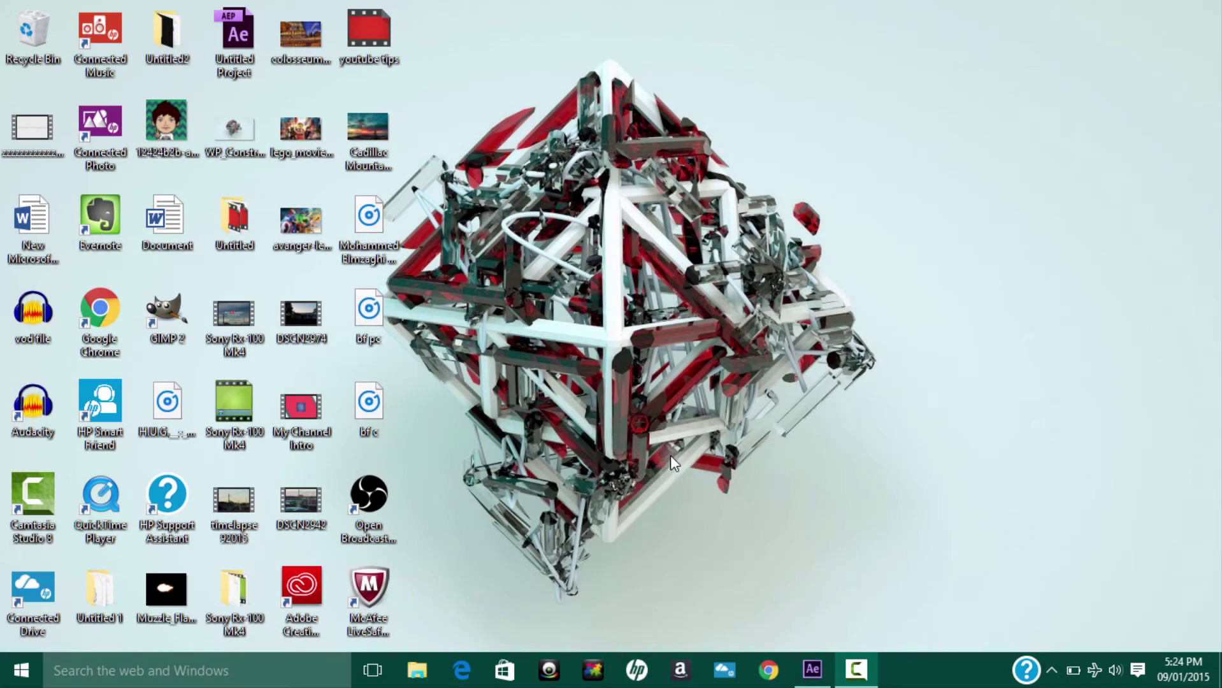
Restore the After Effects window and glance at Comp 2 before returning to Comp 1.
left_click(812, 670)
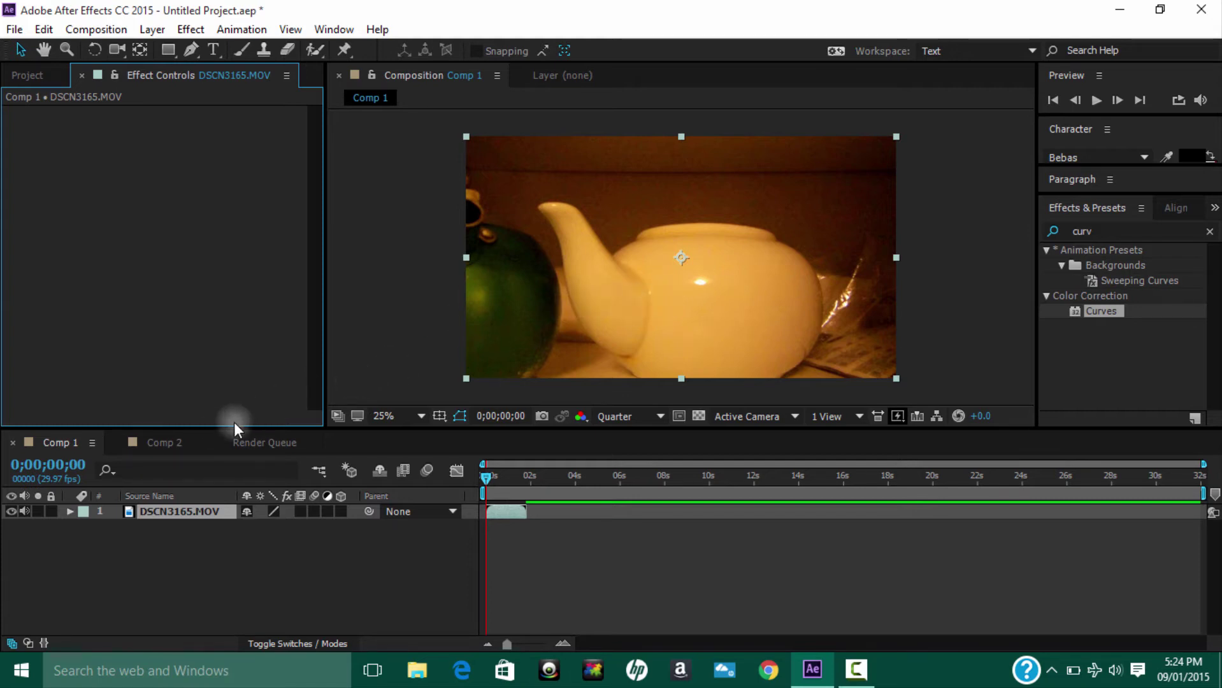
left_click(164, 442)
left_click(60, 443)
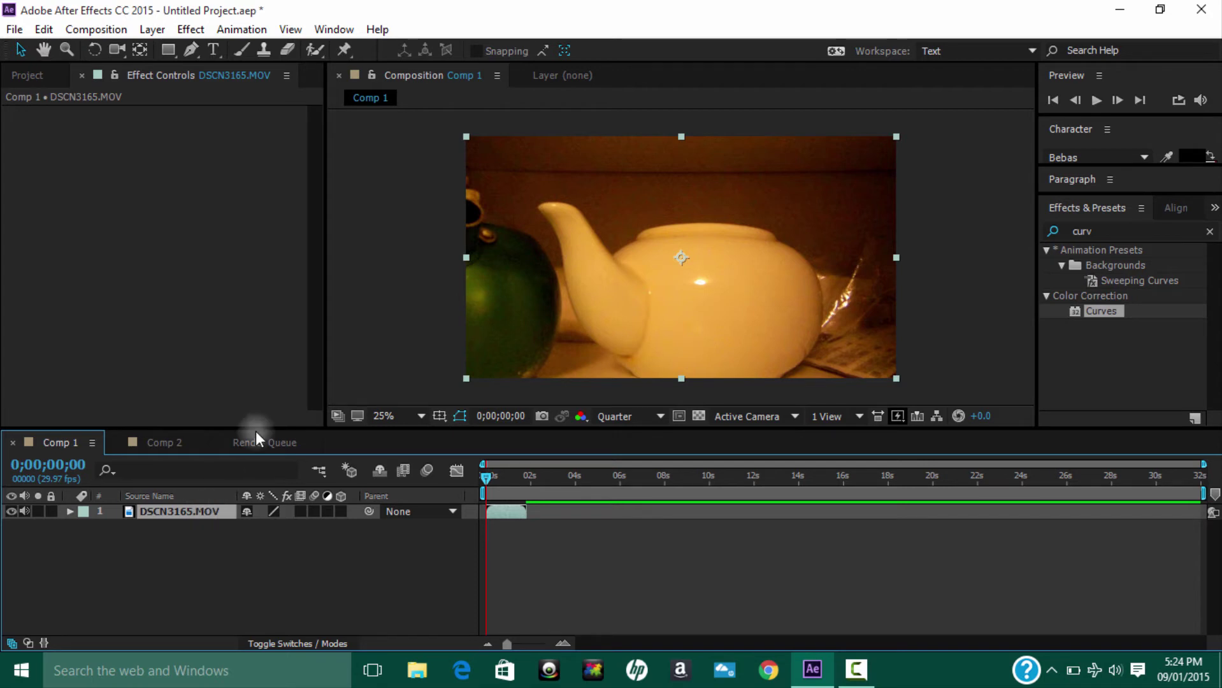
Apply Color Correction > Levels to the teapot clip and switch its Channel to Red.
left_click(191, 29)
mouse_move(266, 236)
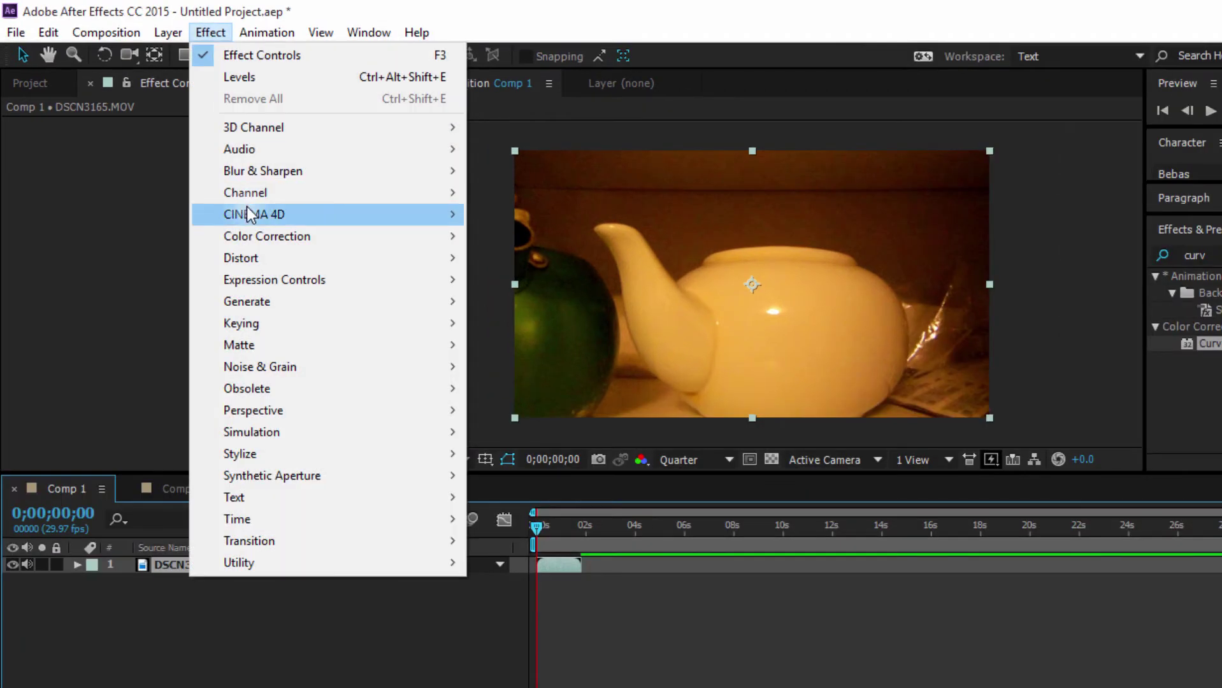
left_click(511, 572)
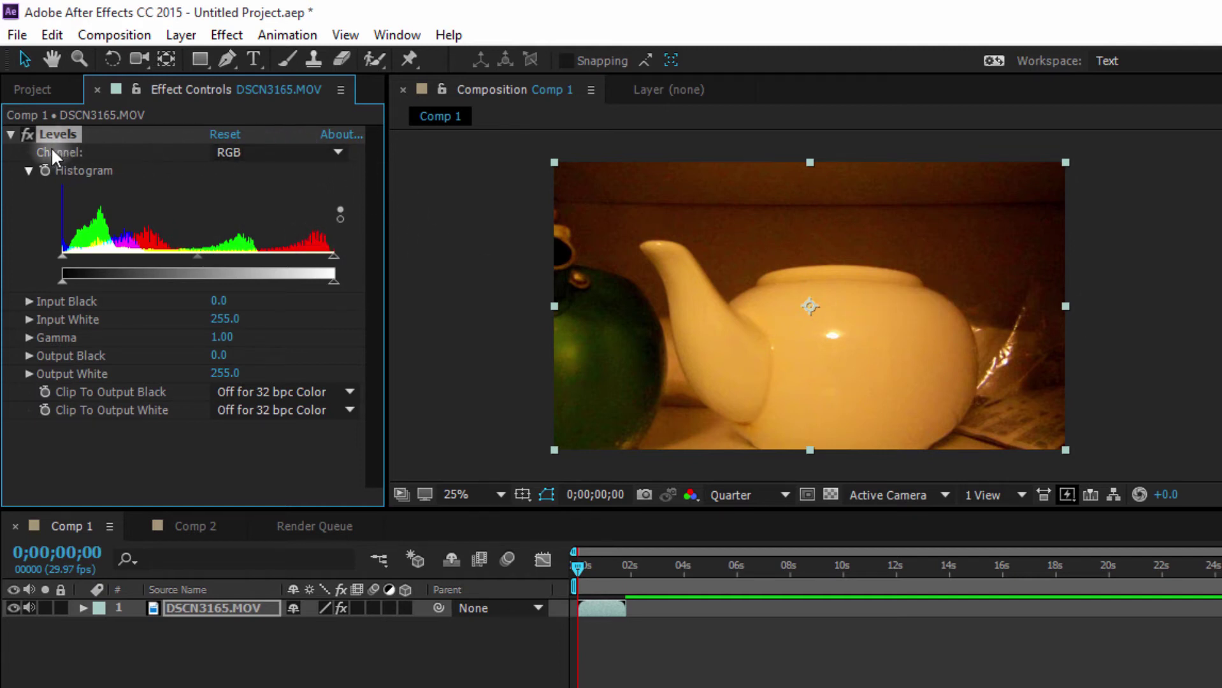
left_click(239, 151)
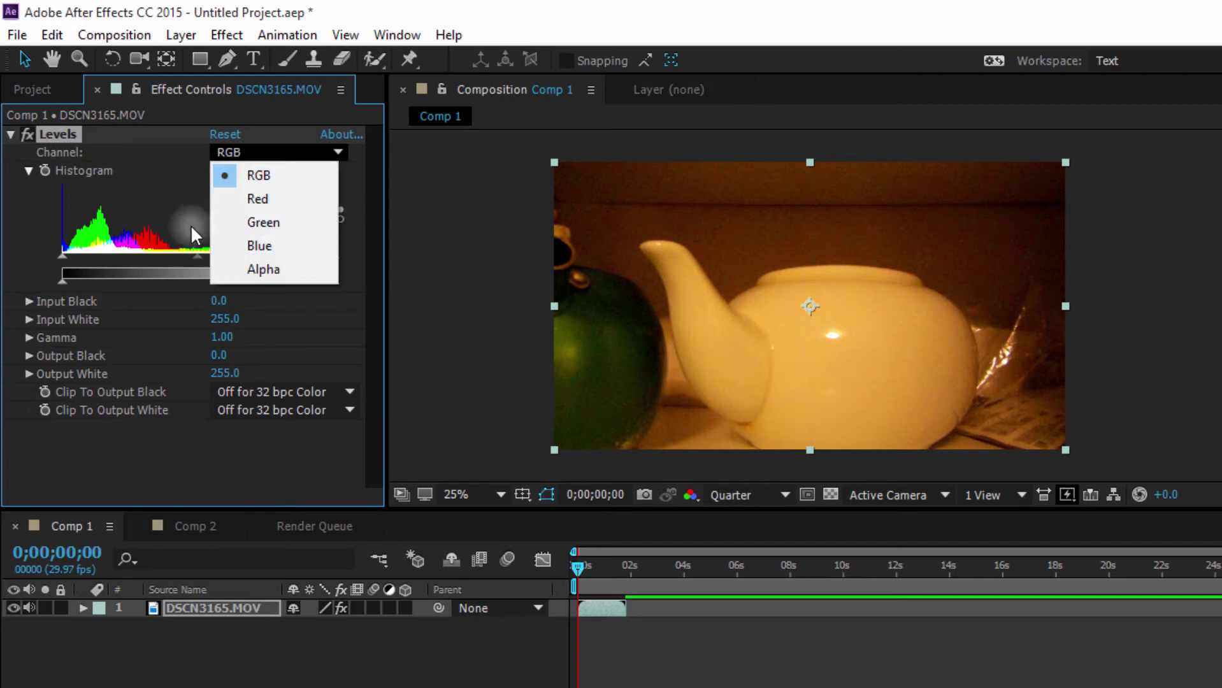
left_click(186, 204)
left_click(132, 208)
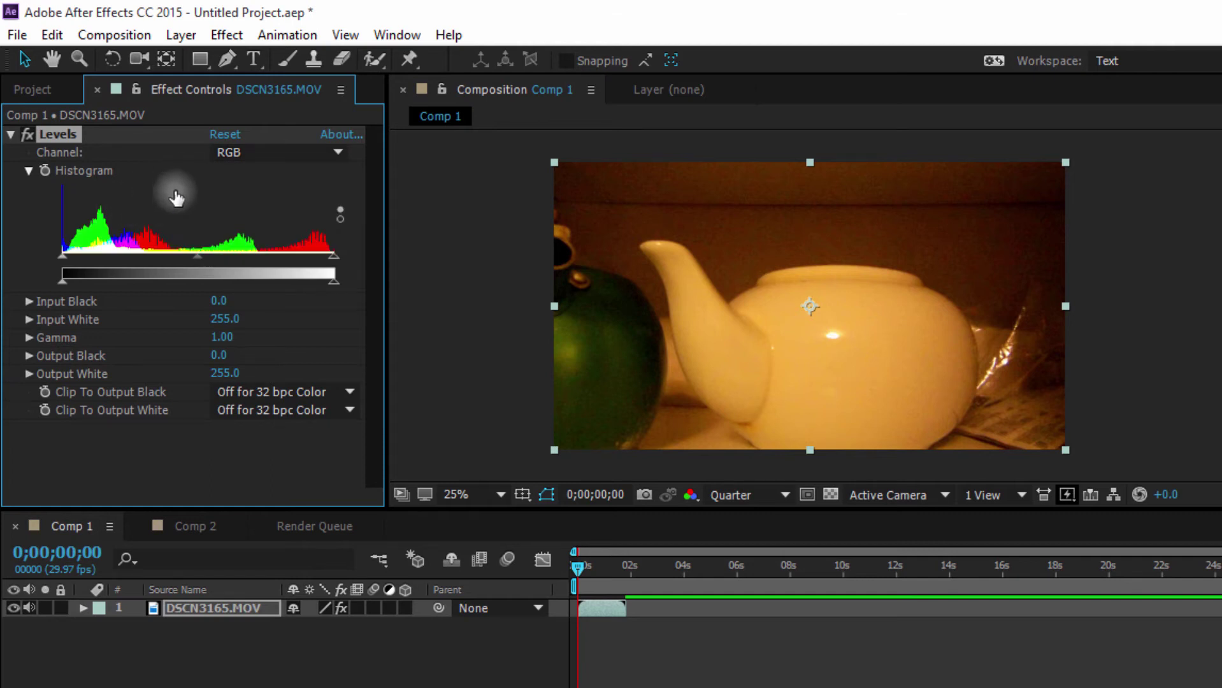
left_click(273, 153)
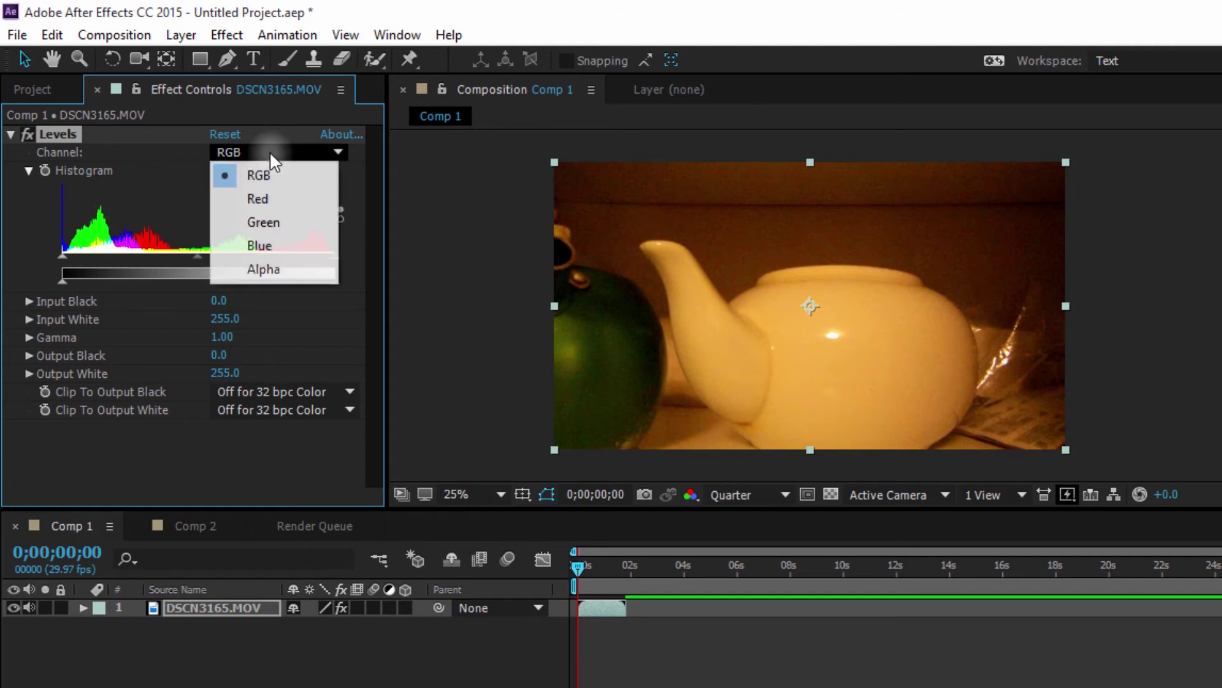
left_click(262, 203)
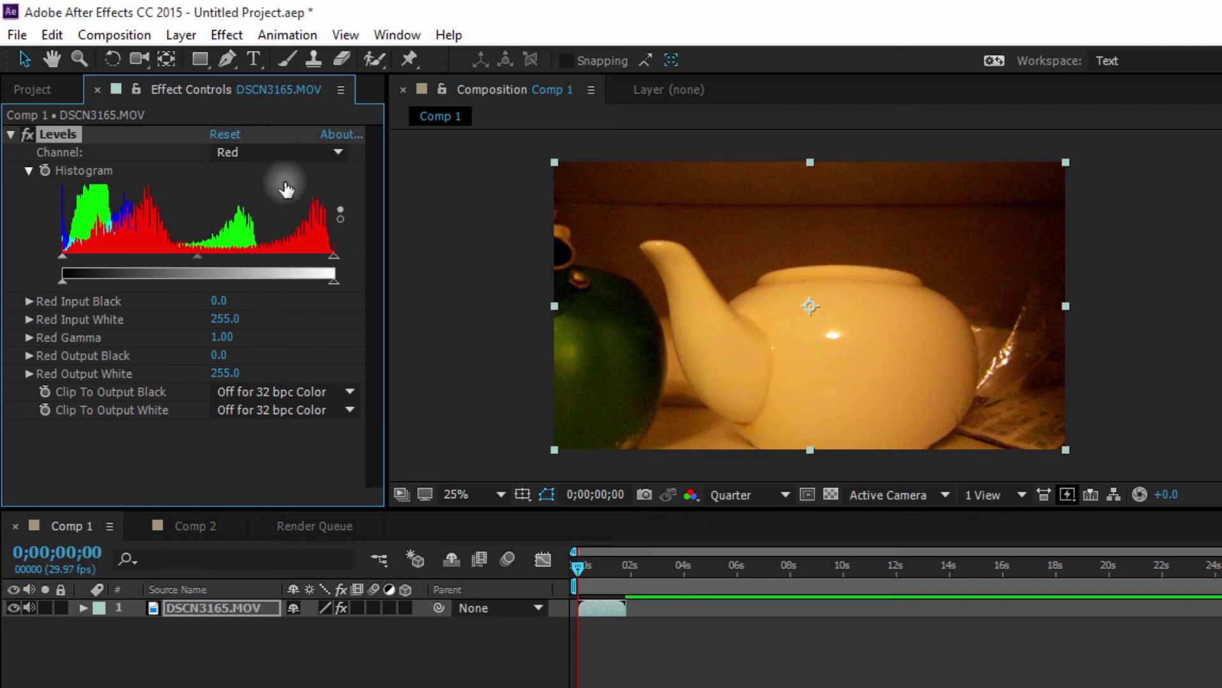
Lower the Levels Green channel Input White to 181.
left_click(279, 153)
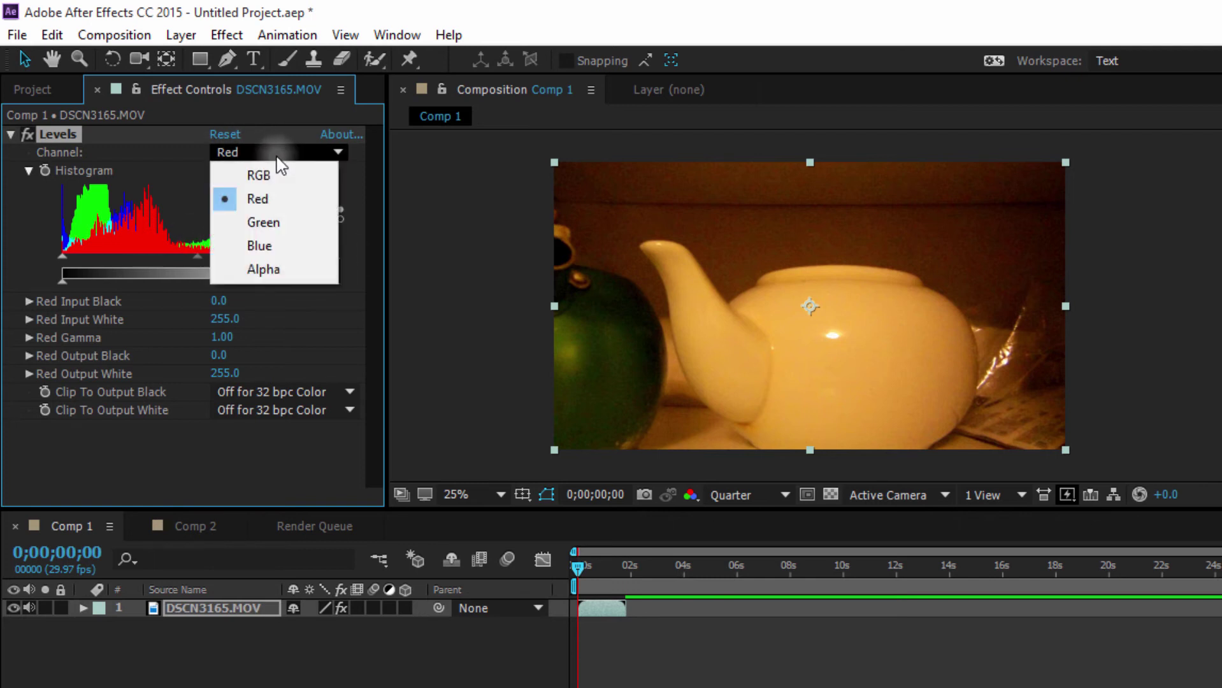
left_click(264, 223)
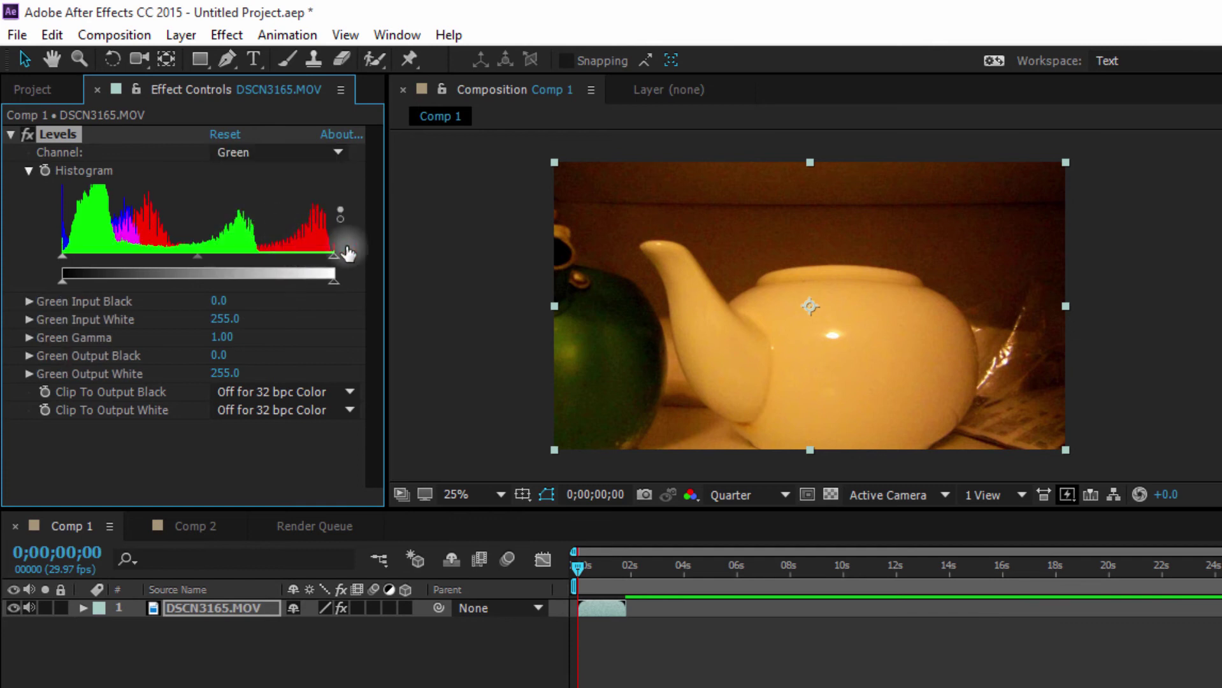
left_click_drag(334, 255, 254, 259)
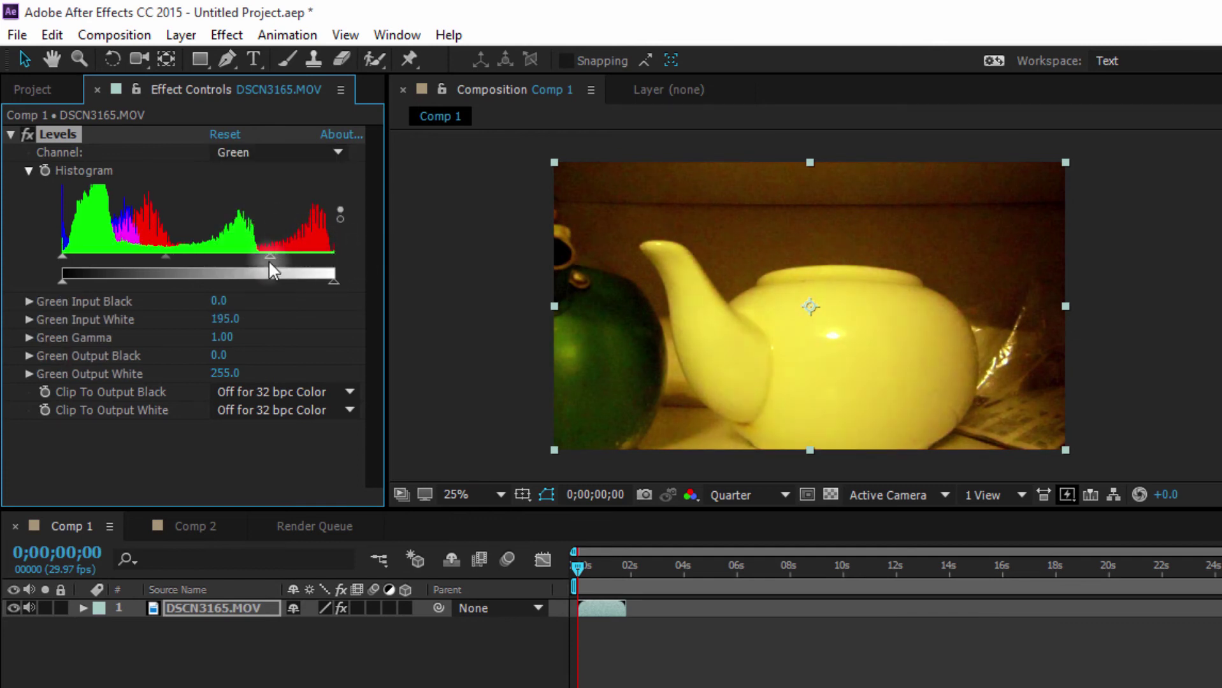
Lower the Levels Blue channel Input White to 78 to cancel the yellow cast.
left_click(277, 152)
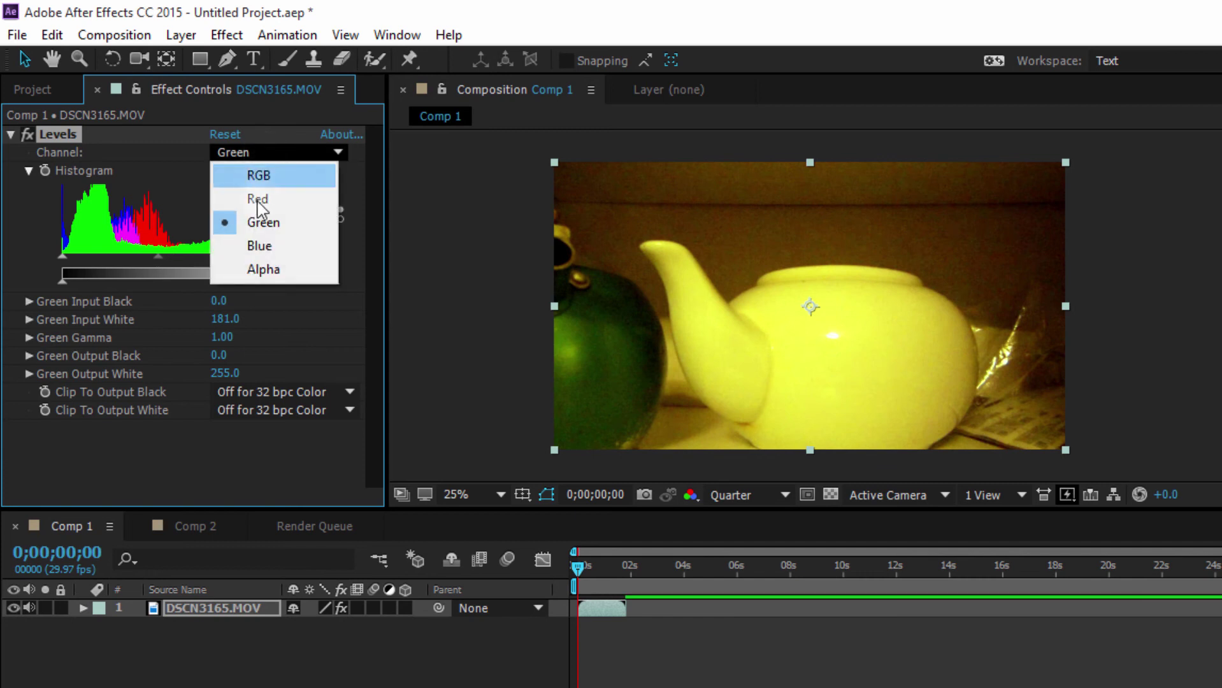
left_click(260, 246)
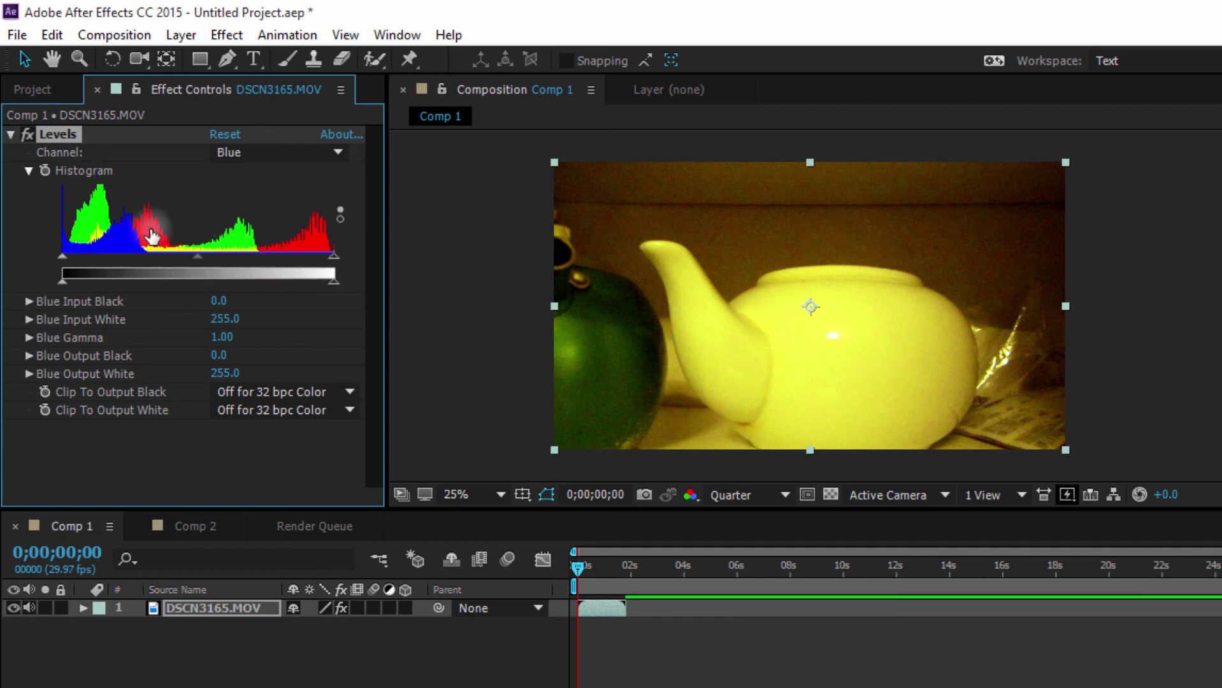
left_click_drag(334, 254, 144, 254)
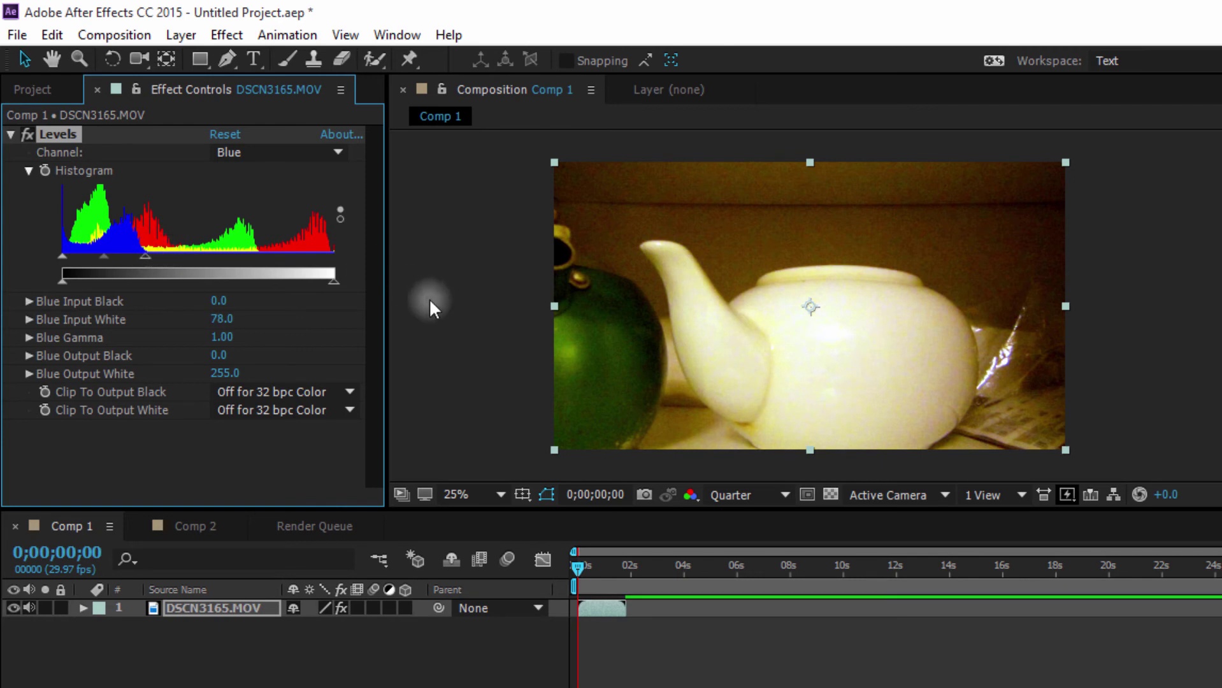
left_click(29, 134)
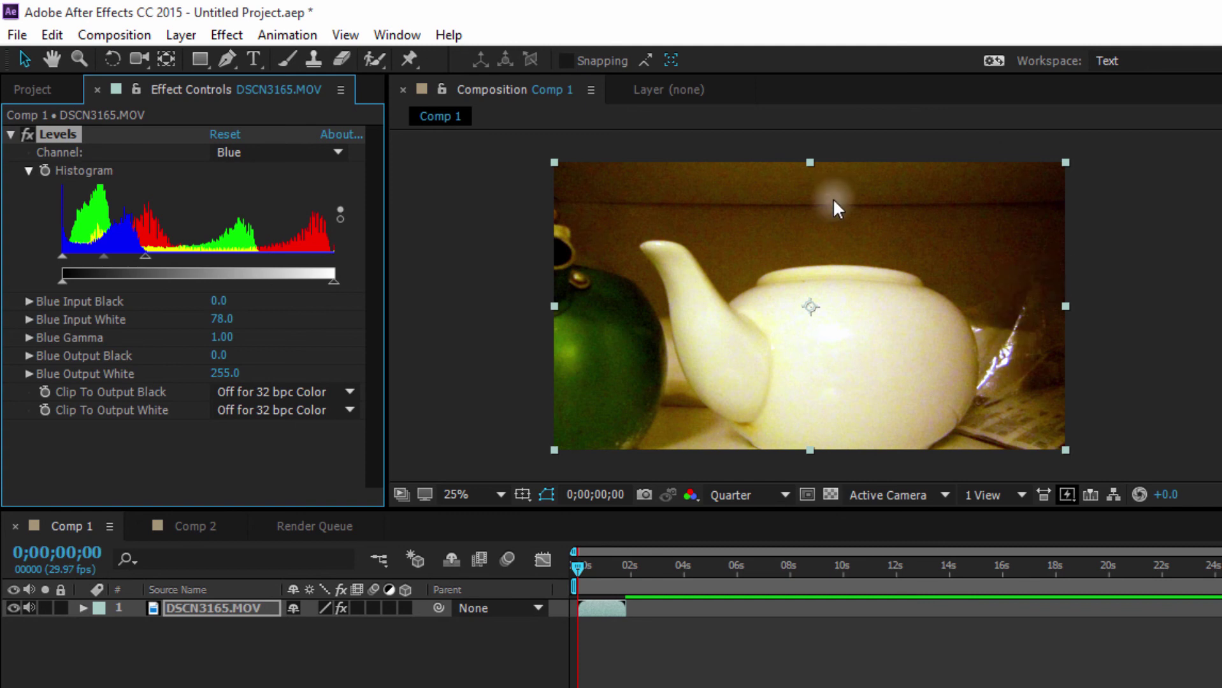
left_click(28, 135)
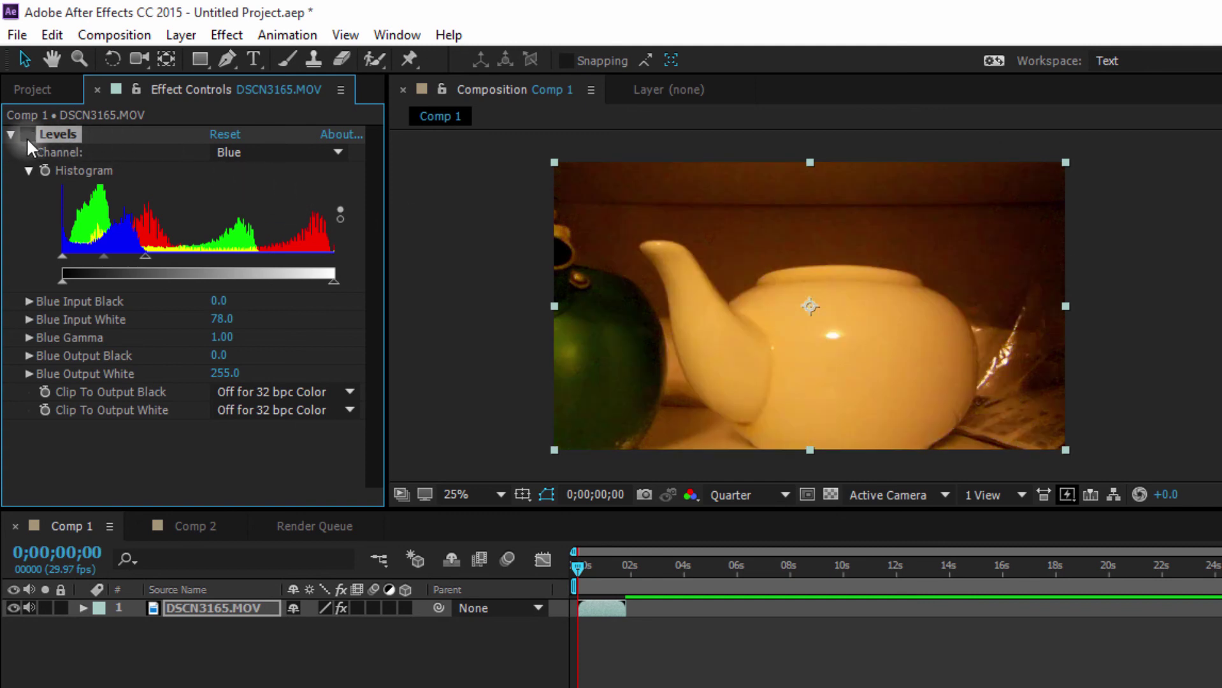
left_click(27, 135)
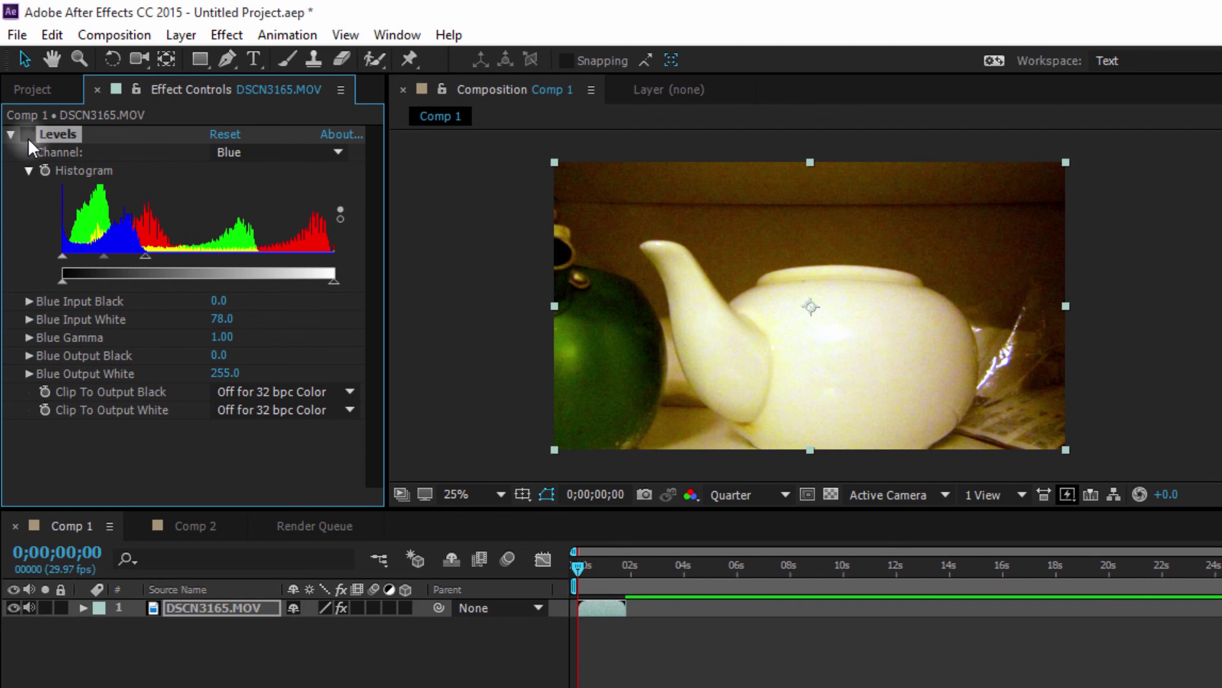
left_click(28, 135)
left_click(196, 526)
left_click(71, 526)
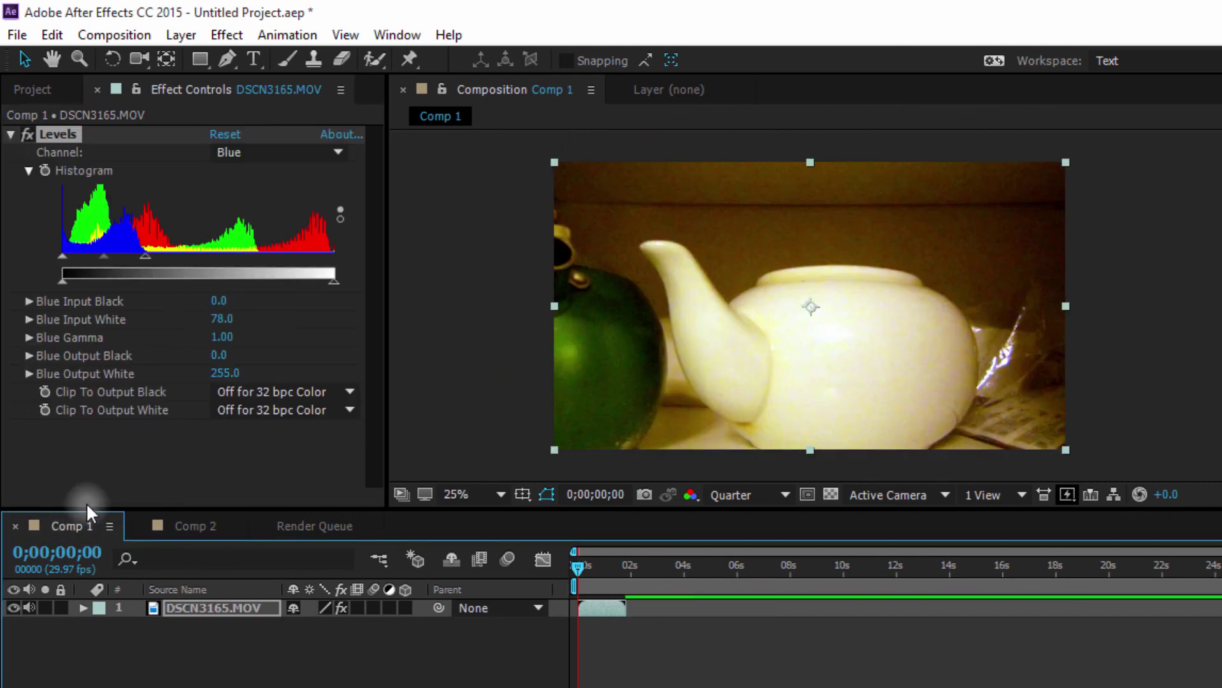